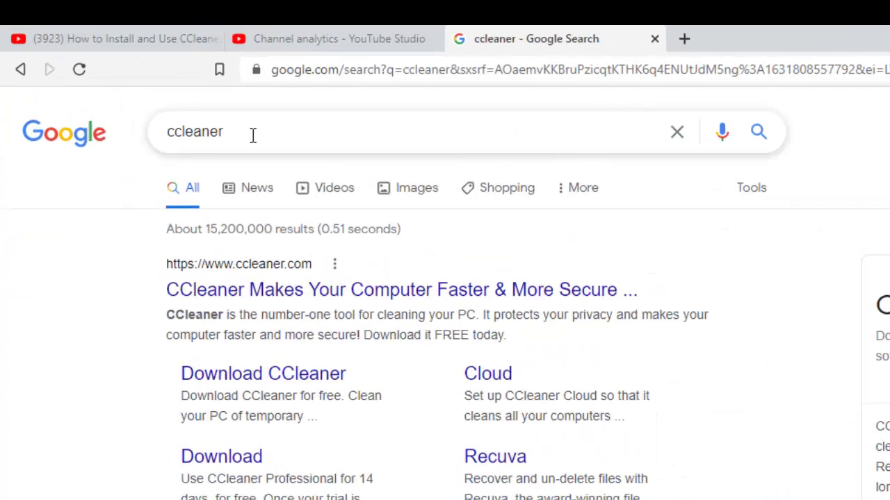
Step: Open the official ccleaner.com site from the search results and accept its cookies
{"action": "double_click", "coordinate": [214, 134]}
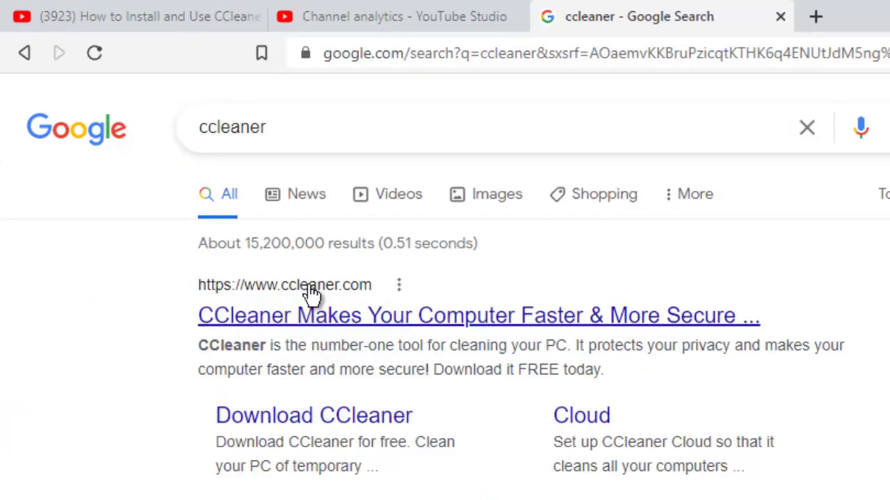
{"action": "left_click", "coordinate": [324, 343]}
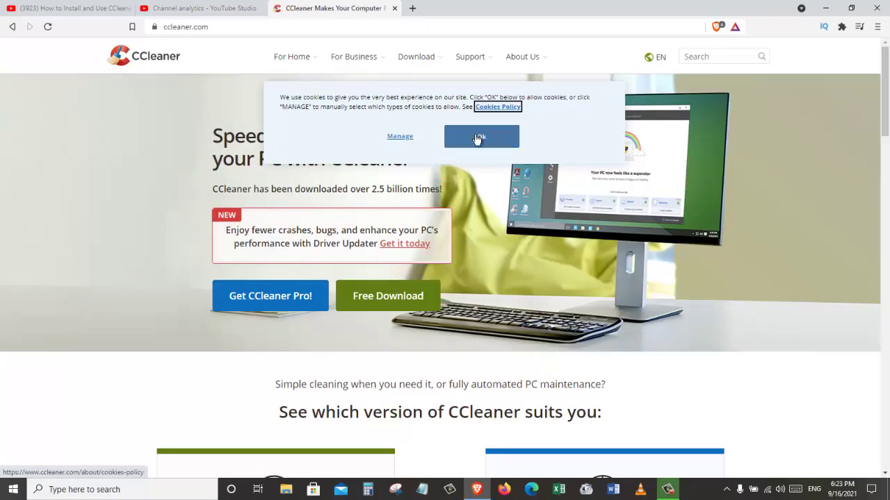
{"action": "left_click", "coordinate": [480, 137]}
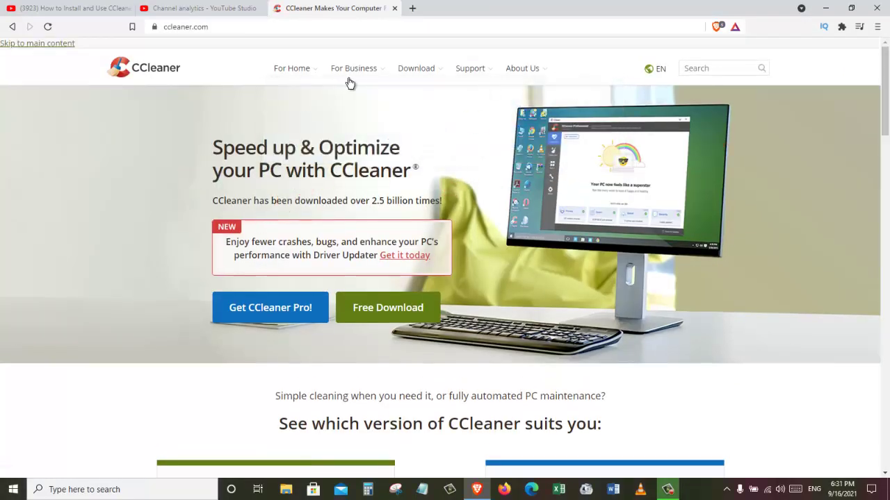
{"action": "left_click", "coordinate": [161, 199]}
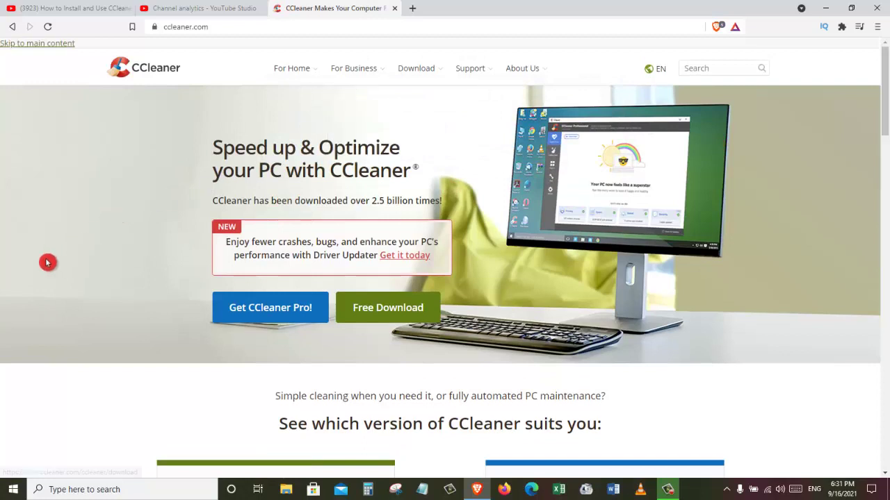
Step: Review the CCleaner Free edition in the version comparison on the home page and open its download page
{"action": "left_click_drag", "start_coordinate": [885, 108], "coordinate": [885, 198]}
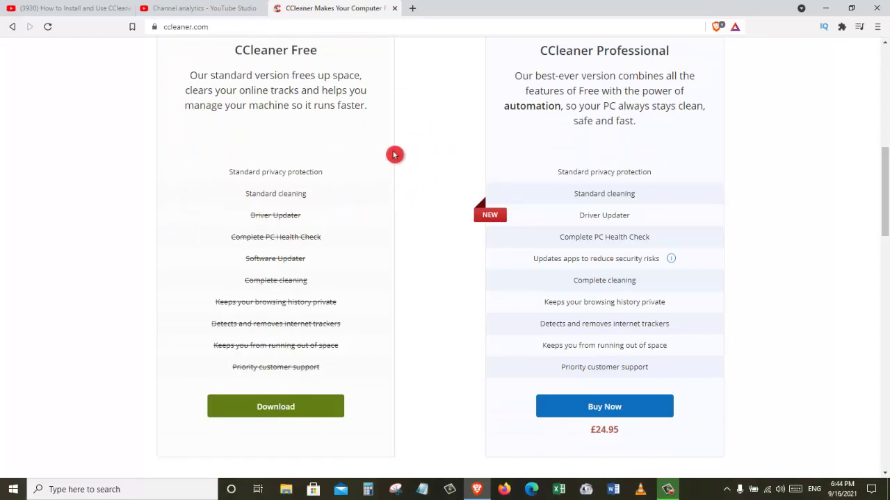
{"action": "triple_click", "coordinate": [274, 51]}
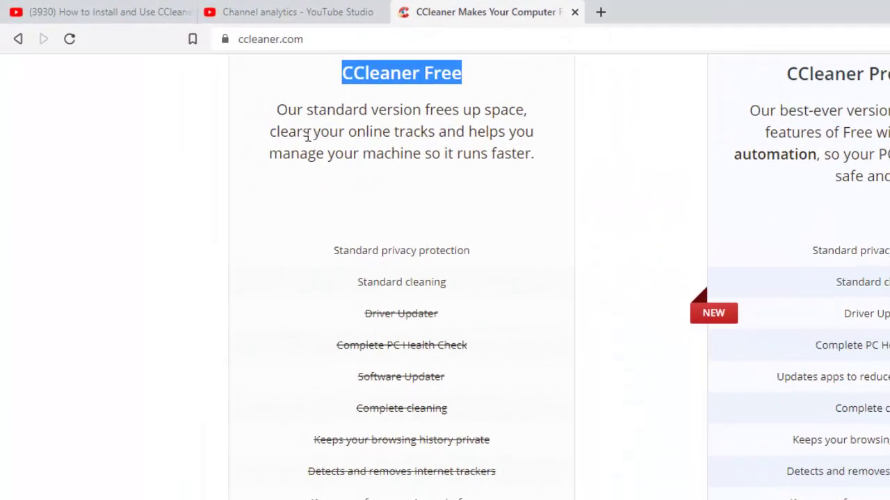
{"action": "left_click_drag", "start_coordinate": [282, 127], "coordinate": [441, 153]}
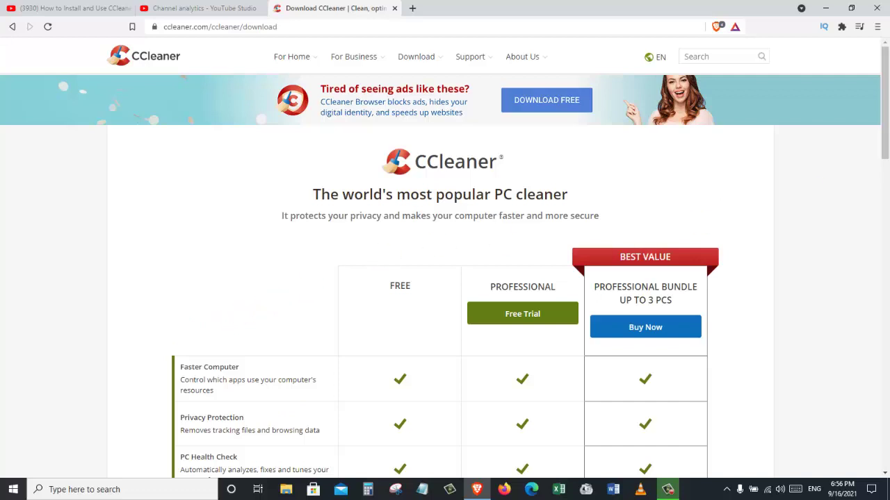
Step: Compare the Free, Professional and Professional Bundle editions in the feature table and start the free download
{"action": "left_click_drag", "start_coordinate": [885, 133], "coordinate": [884, 157]}
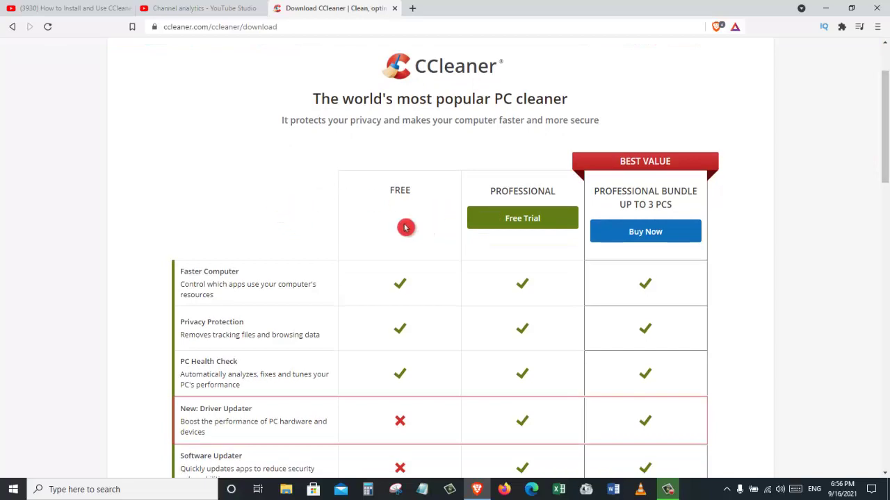
{"action": "left_click_drag", "start_coordinate": [885, 142], "coordinate": [885, 165]}
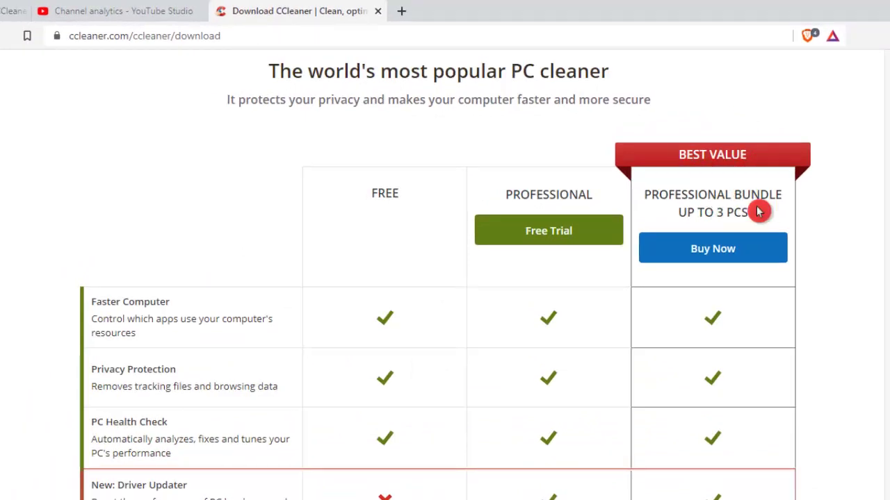
{"action": "scroll", "coordinate": [875, 209], "scroll_direction": "down", "scroll_amount": 4}
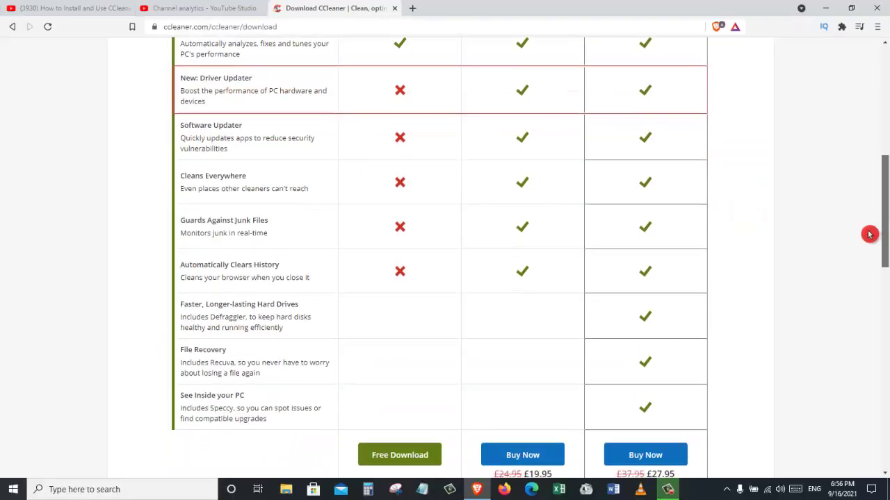
{"action": "scroll", "coordinate": [868, 234], "scroll_direction": "down", "scroll_amount": 2}
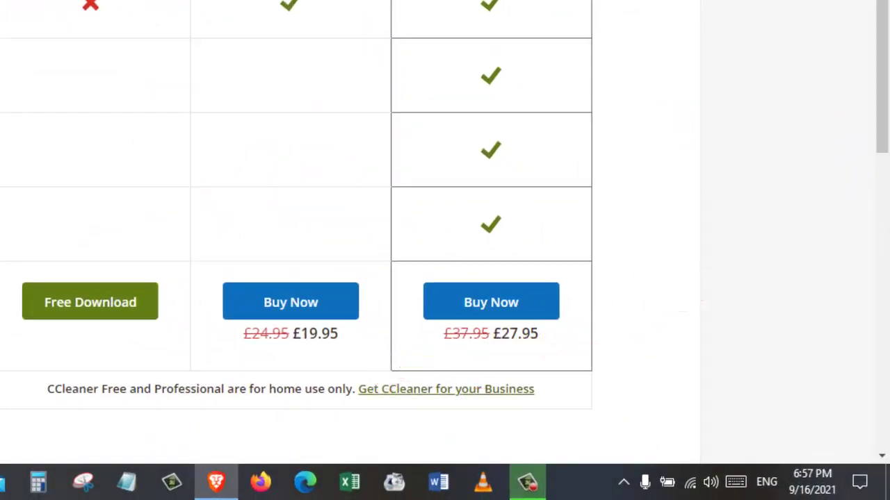
{"action": "left_click_drag", "start_coordinate": [884, 242], "coordinate": [860, 238]}
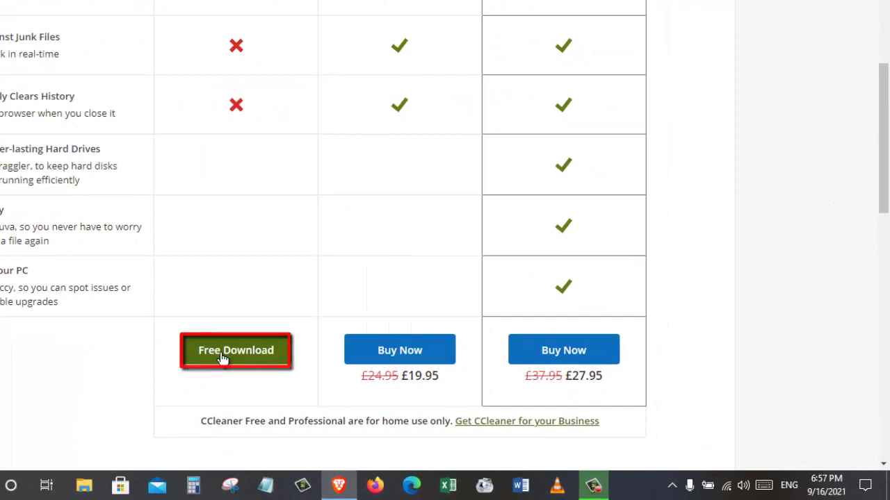
{"action": "left_click", "coordinate": [223, 357]}
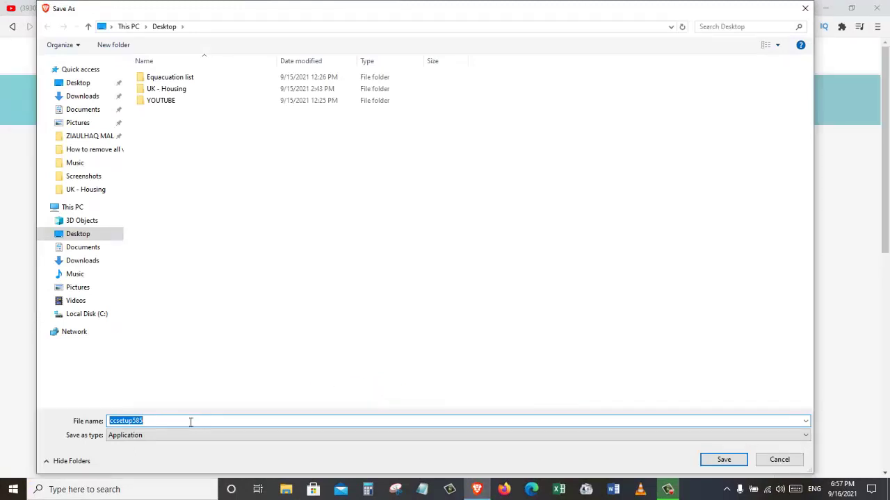
Step: Save the ccsetup585 installer in the Downloads folder
{"action": "left_click", "coordinate": [208, 431]}
{"action": "left_click", "coordinate": [172, 155]}
{"action": "left_click", "coordinate": [84, 97]}
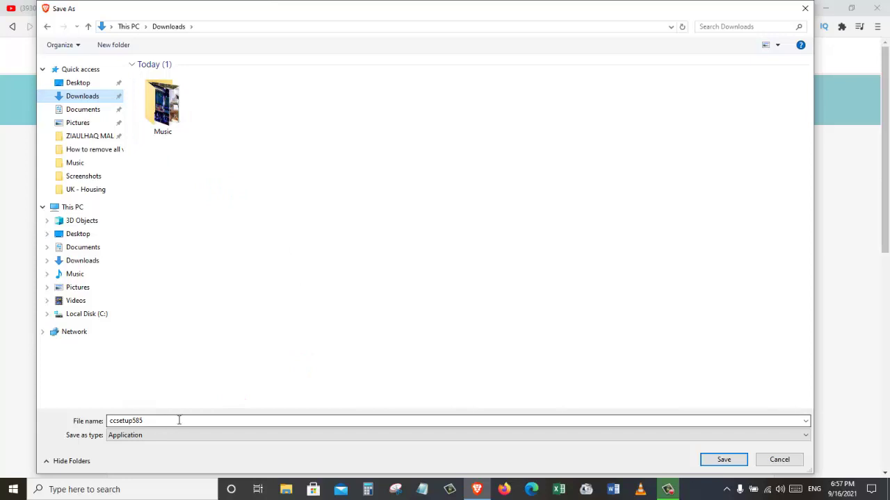
{"action": "left_click", "coordinate": [720, 461]}
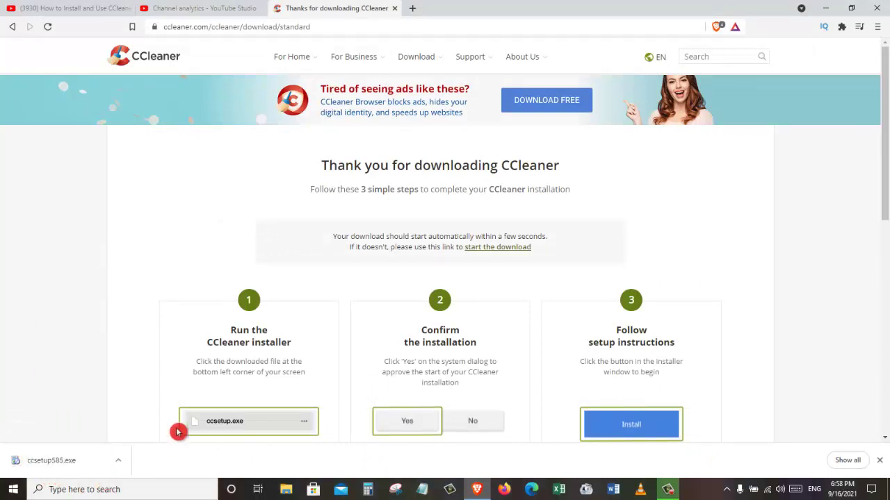
Step: Switch to File Explorer, run ccsetup585 from the Downloads folder and install CCleaner v5.85
{"action": "left_click", "coordinate": [825, 8]}
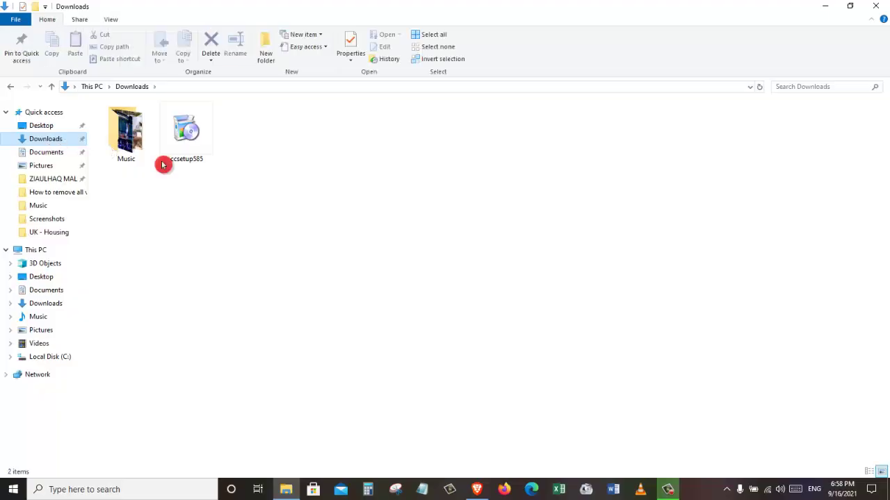
{"action": "double_click", "coordinate": [187, 132]}
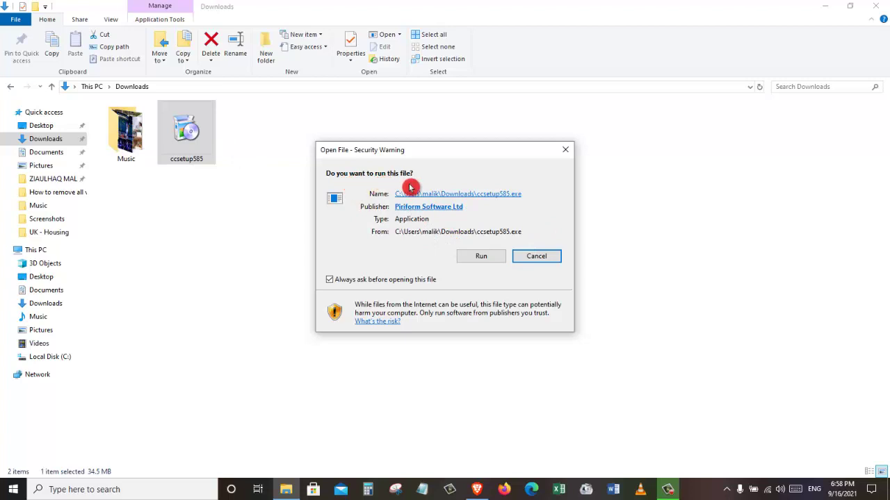
{"action": "left_click", "coordinate": [483, 256]}
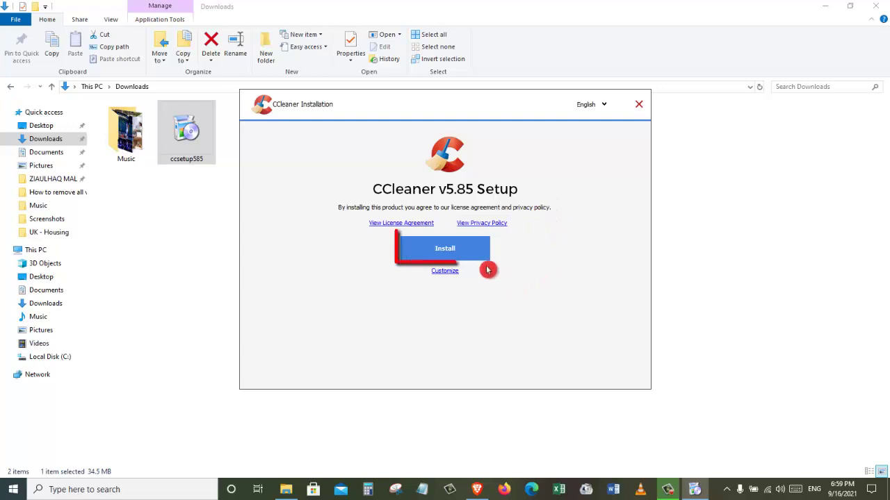
{"action": "left_click", "coordinate": [446, 254]}
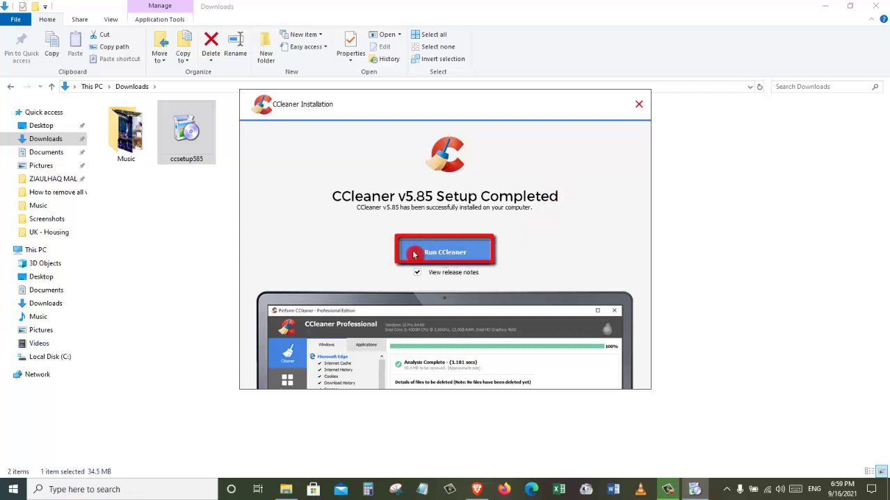
Step: Launch CCleaner and complete its welcome screens, declining the optional Google Chrome offer
{"action": "left_click", "coordinate": [477, 254]}
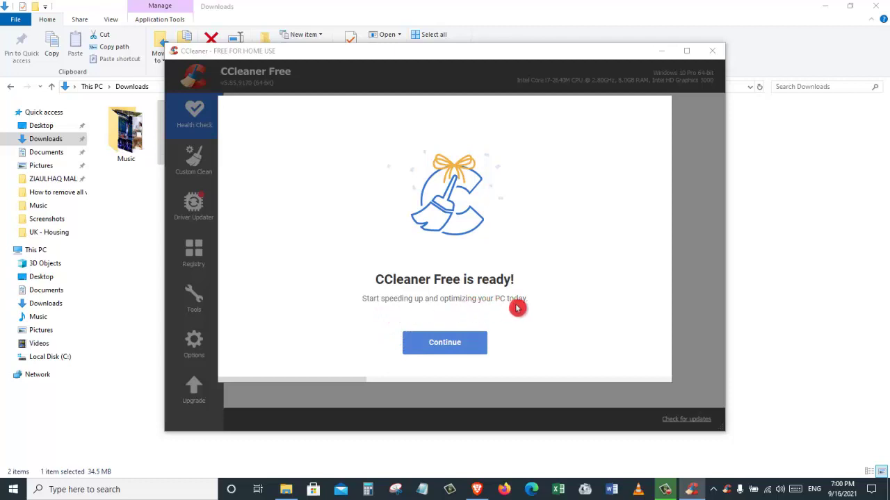
{"action": "left_click", "coordinate": [444, 344]}
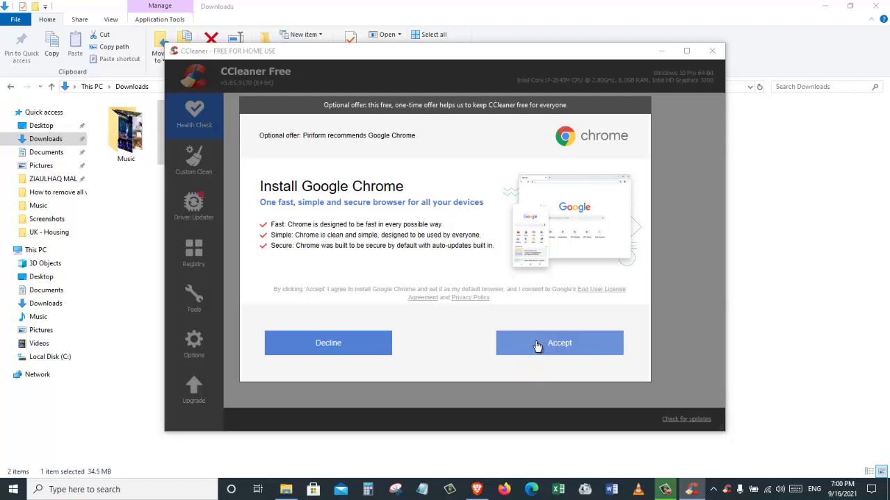
{"action": "left_click", "coordinate": [461, 351]}
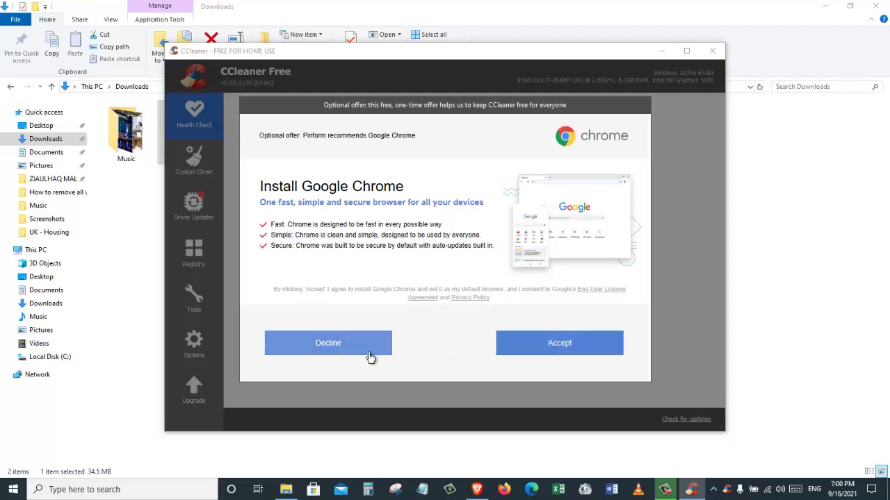
{"action": "left_click", "coordinate": [341, 351]}
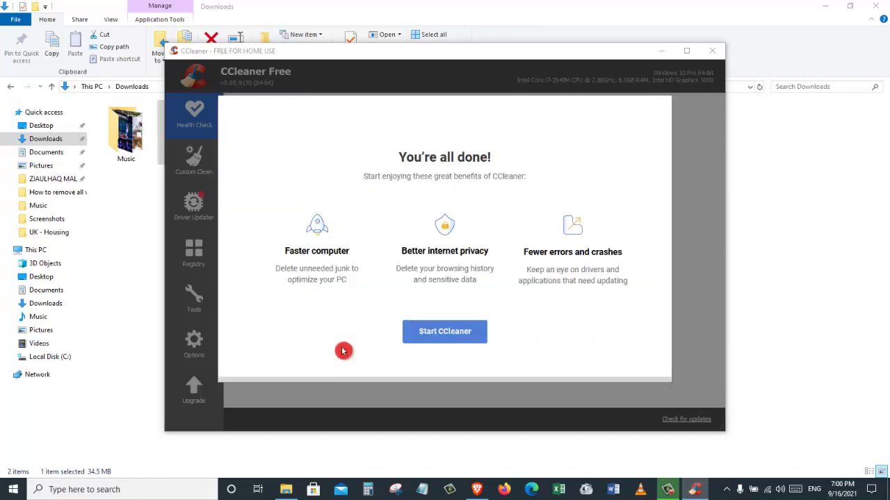
{"action": "left_click", "coordinate": [407, 338]}
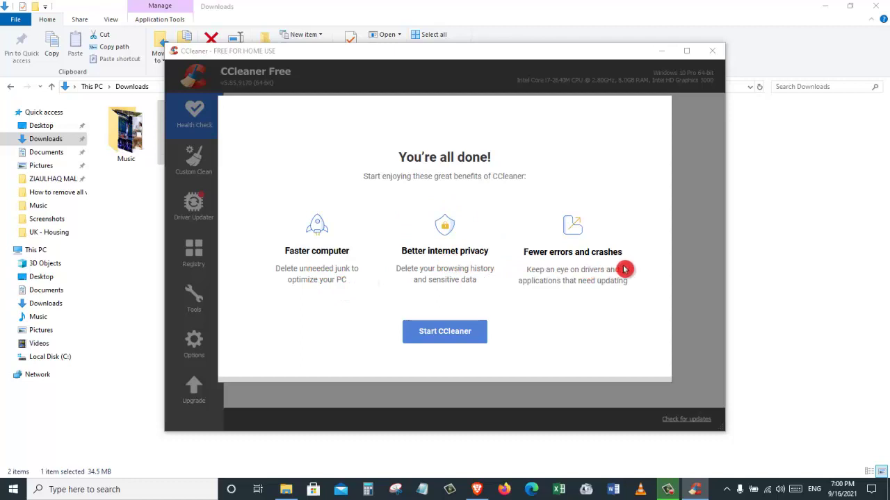
{"action": "left_click", "coordinate": [437, 338]}
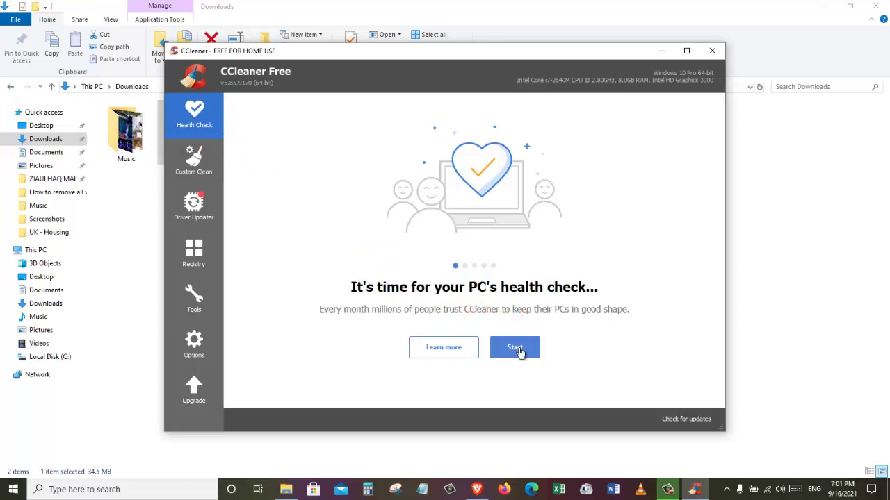
Step: Run the PC health check, closing Edge Chromium and Brave for the analysis and forcing them to close
{"action": "left_click", "coordinate": [520, 352]}
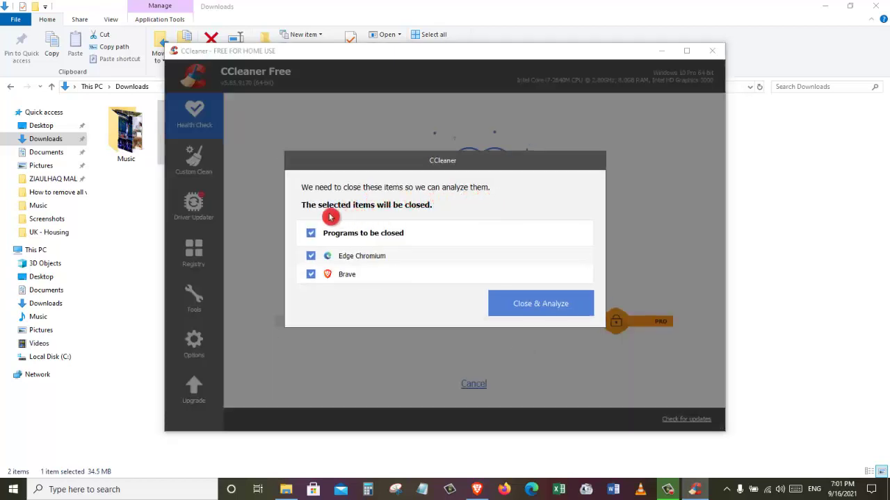
{"action": "left_click", "coordinate": [555, 314]}
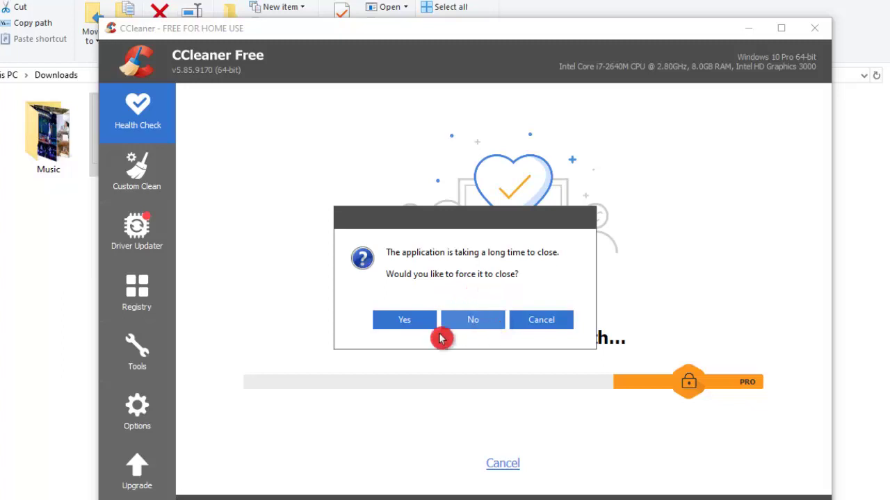
{"action": "left_click", "coordinate": [404, 321]}
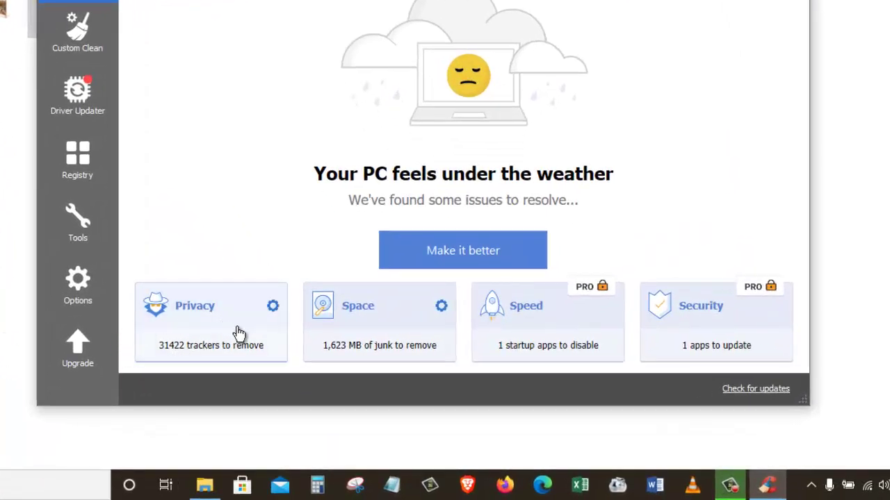
Step: Review the Privacy results of the health check and fix the issues found with Make it better
{"action": "left_click", "coordinate": [175, 373]}
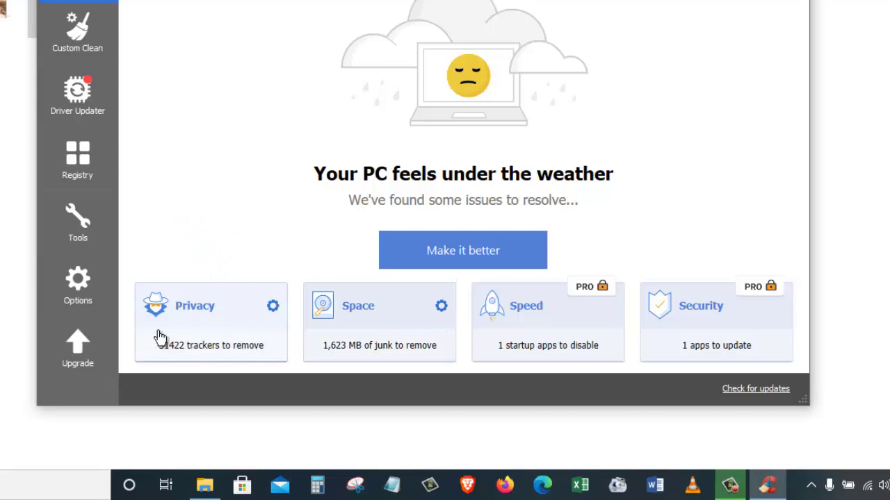
{"action": "left_click", "coordinate": [125, 336]}
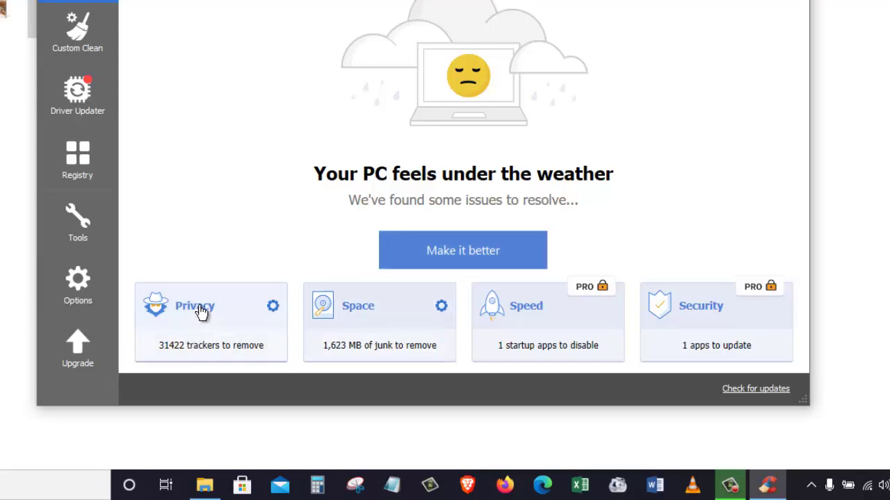
{"action": "left_click", "coordinate": [493, 258]}
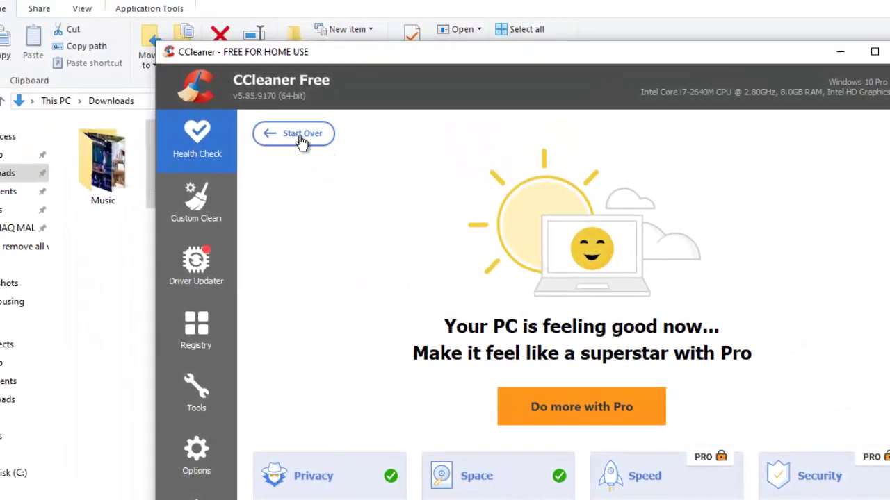
Step: Start the health check over and analyze the PC again for remaining trackers and junk
{"action": "left_click", "coordinate": [299, 139]}
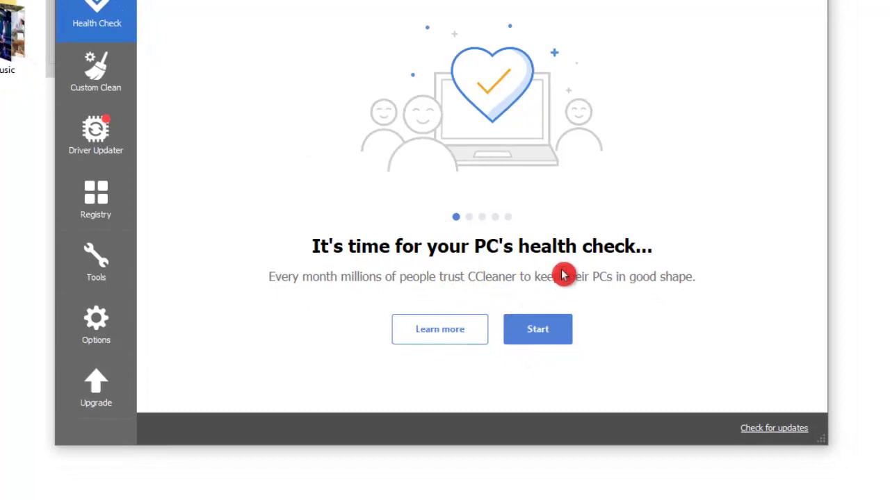
{"action": "left_click", "coordinate": [542, 335]}
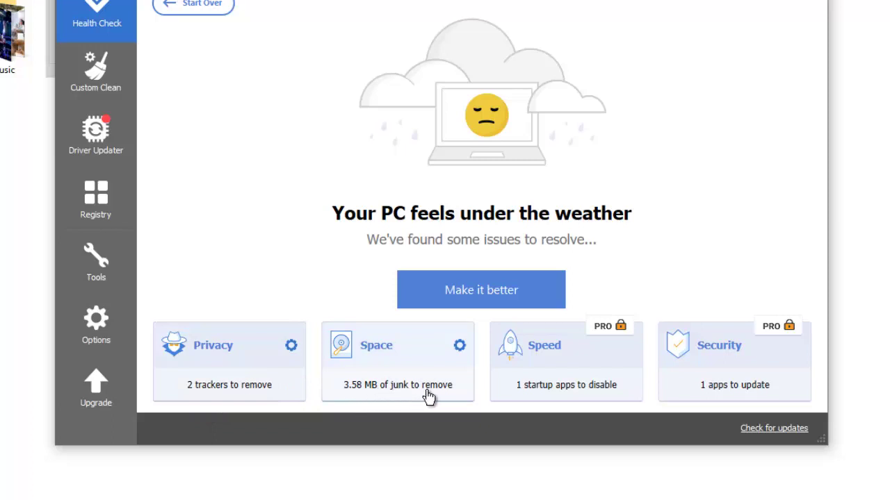
{"action": "left_click", "coordinate": [341, 282]}
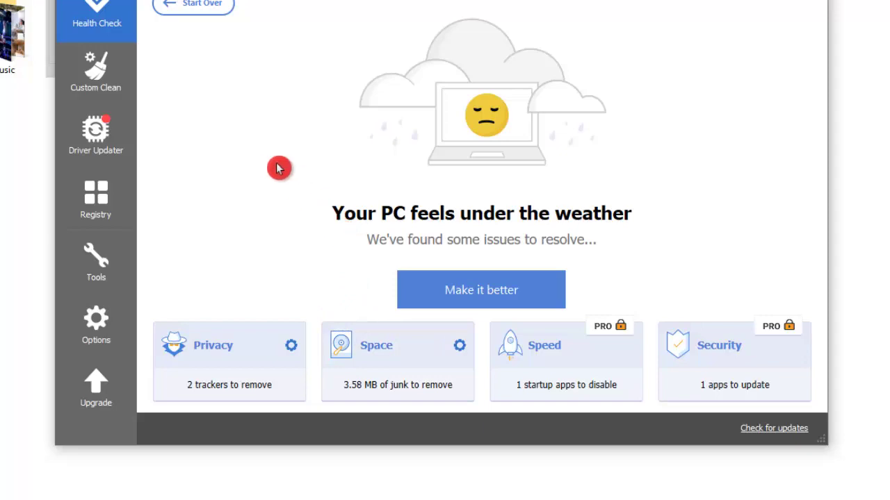
Step: Open Custom Clean and review which Windows and Applications items are selected for cleaning, from Microsoft Edge down to the Advanced entries
{"action": "left_click", "coordinate": [102, 88]}
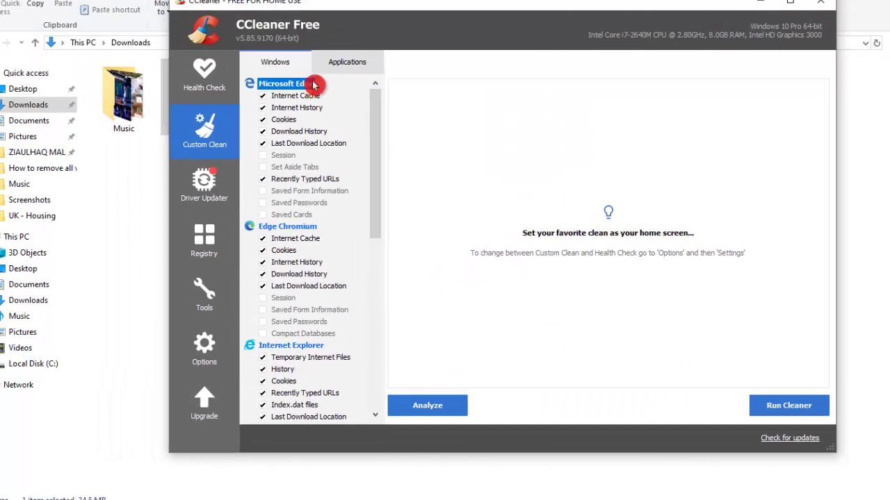
{"action": "left_click", "coordinate": [347, 64]}
{"action": "left_click", "coordinate": [271, 63]}
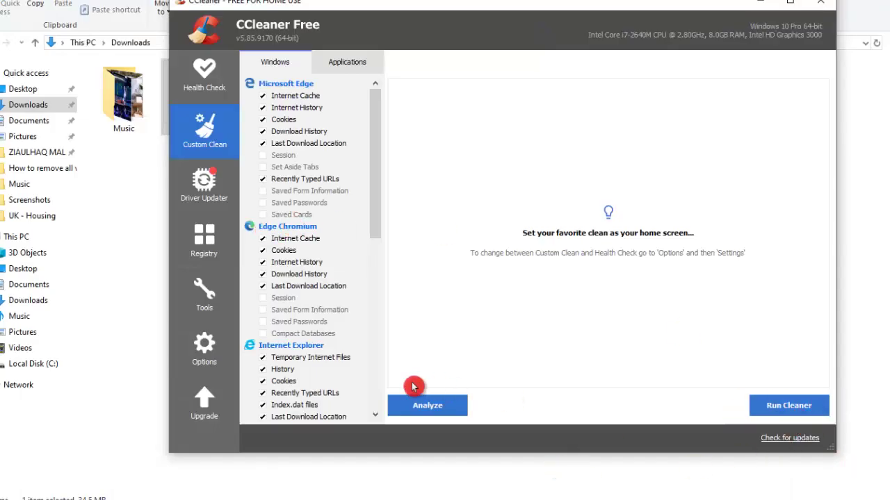
{"action": "left_click_drag", "start_coordinate": [375, 198], "coordinate": [374, 318]}
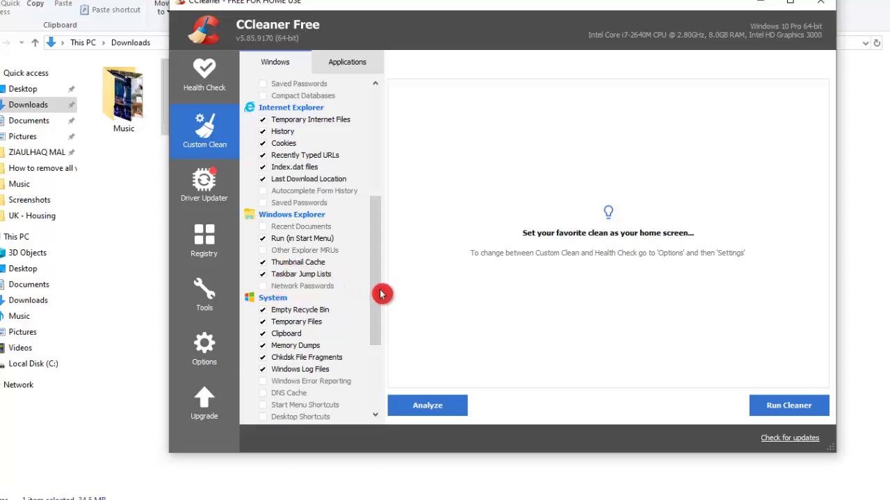
{"action": "scroll", "coordinate": [376, 337], "scroll_direction": "down", "scroll_amount": 1}
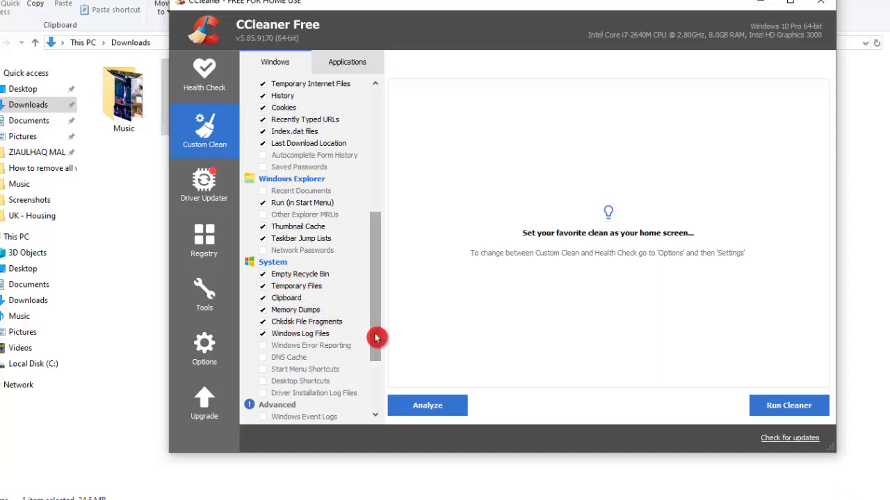
{"action": "scroll", "coordinate": [372, 341], "scroll_direction": "down", "scroll_amount": 3}
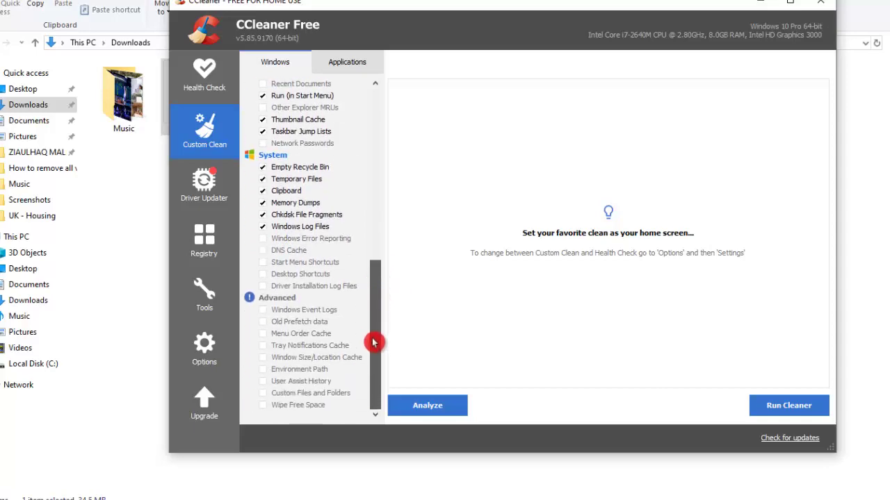
{"action": "left_click", "coordinate": [348, 61]}
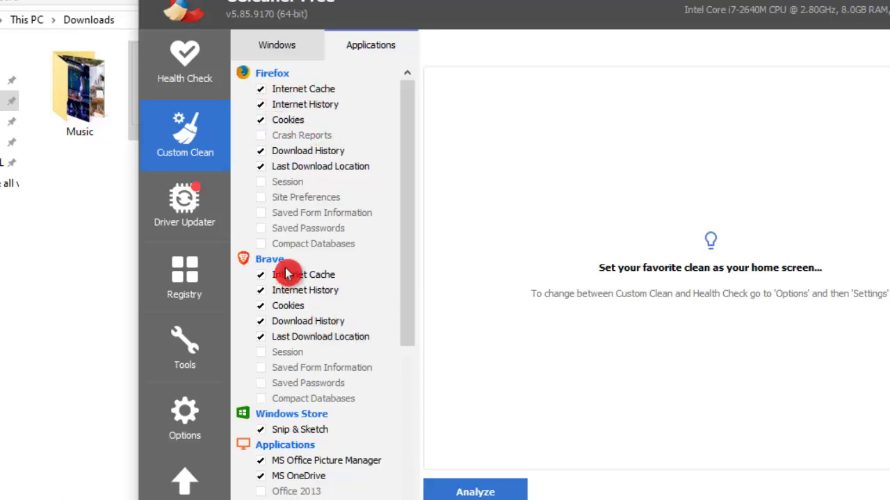
{"action": "left_click_drag", "start_coordinate": [410, 278], "coordinate": [387, 374]}
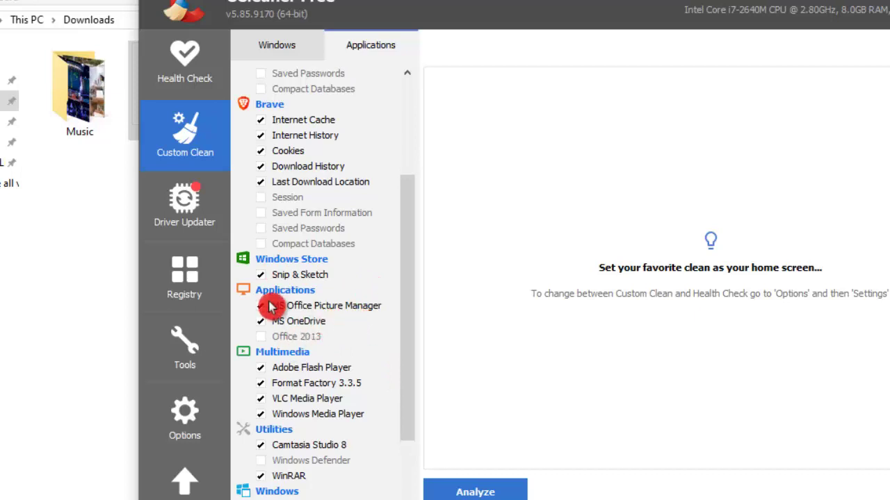
{"action": "left_click_drag", "start_coordinate": [410, 393], "coordinate": [368, 462]}
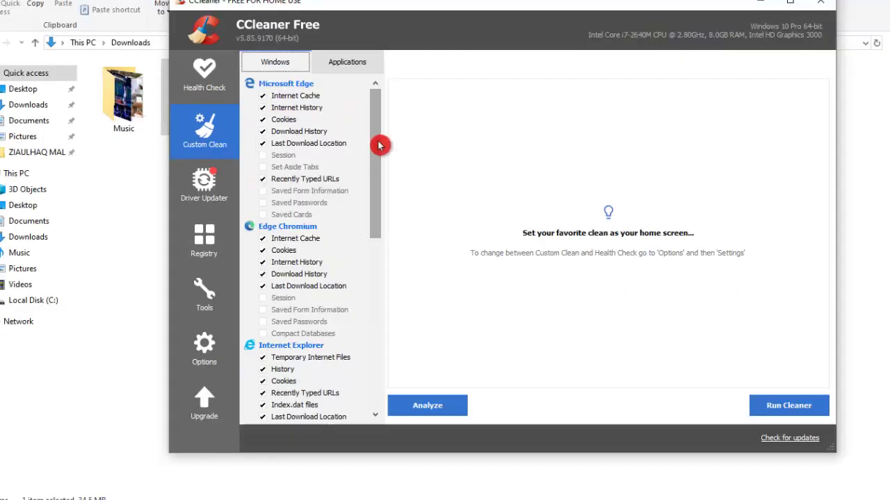
{"action": "left_click_drag", "start_coordinate": [409, 148], "coordinate": [368, 117]}
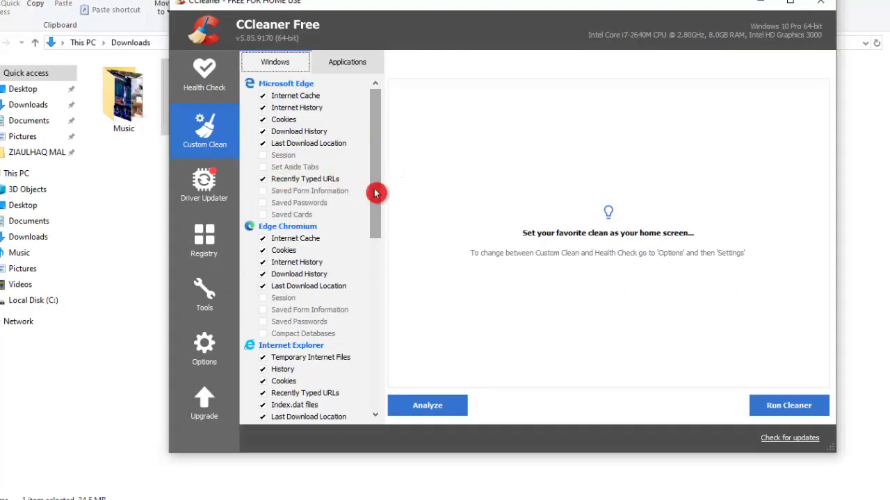
{"action": "left_click_drag", "start_coordinate": [368, 193], "coordinate": [368, 358]}
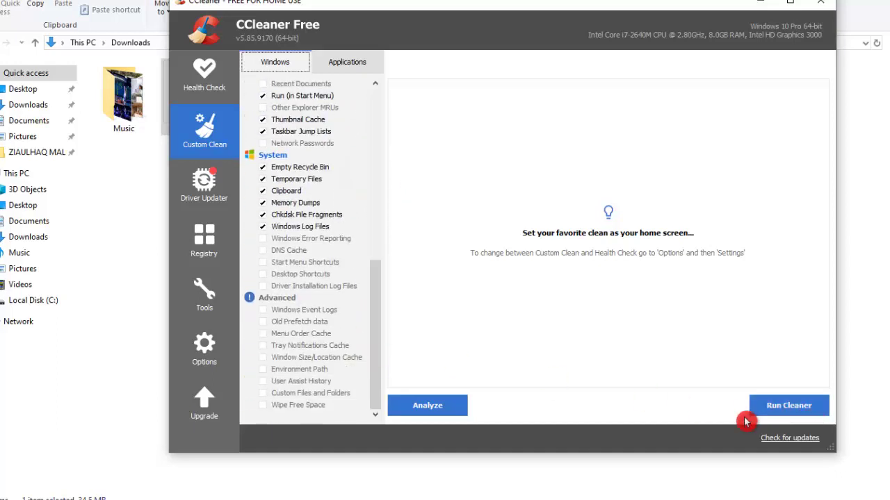
Step: Run the cleaner on the selected Custom Clean items, confirming the deletion and suppressing the confirmation message for future runs
{"action": "left_click", "coordinate": [805, 410]}
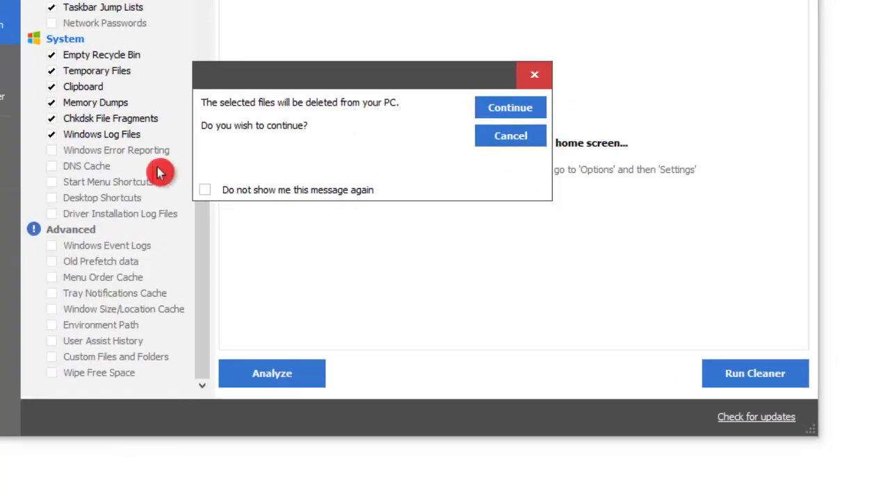
{"action": "left_click", "coordinate": [335, 193]}
{"action": "left_click", "coordinate": [523, 108]}
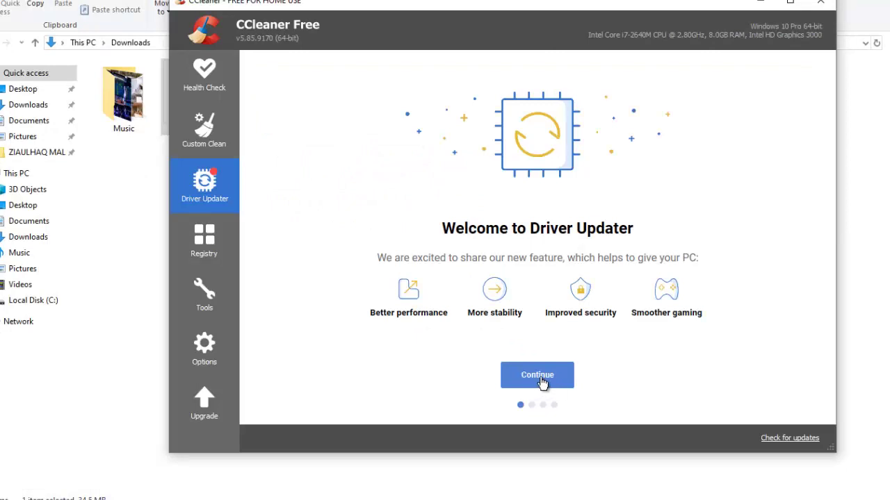
Step: Scan the PC's drivers with Driver Updater, then try to update all outdated drivers and dismiss the upgrade offer
{"action": "left_click", "coordinate": [541, 377]}
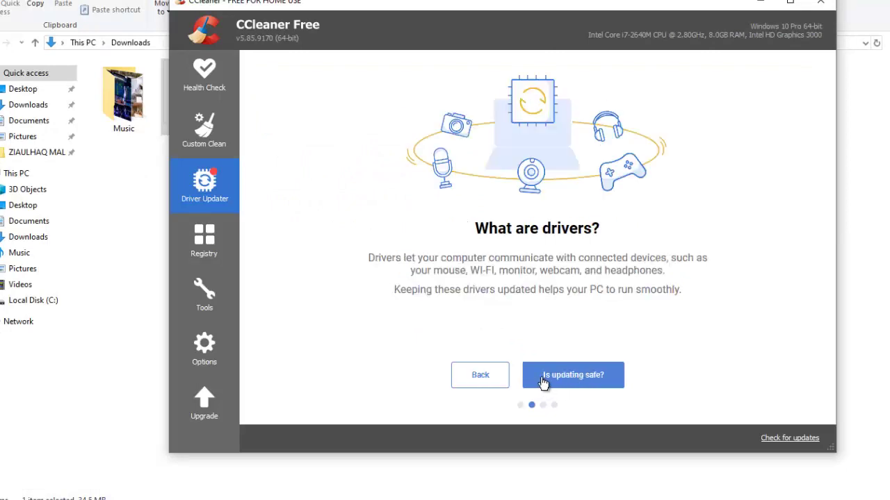
{"action": "left_click", "coordinate": [547, 379]}
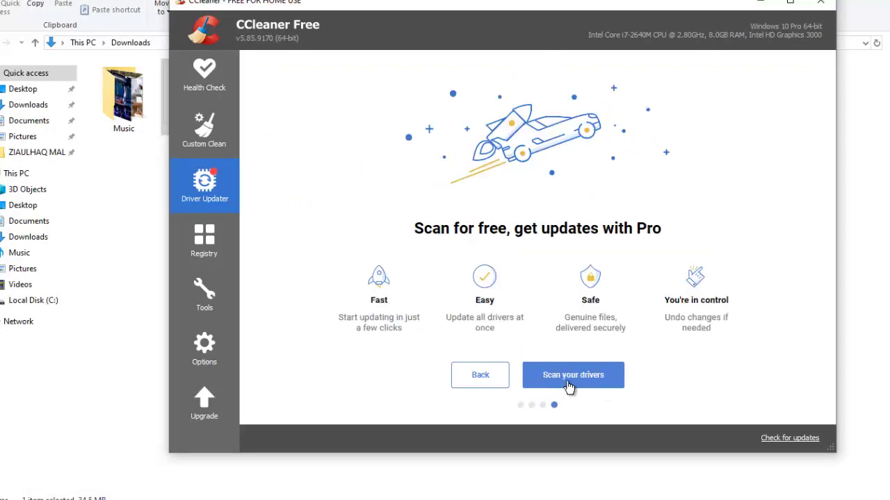
{"action": "left_click", "coordinate": [574, 376]}
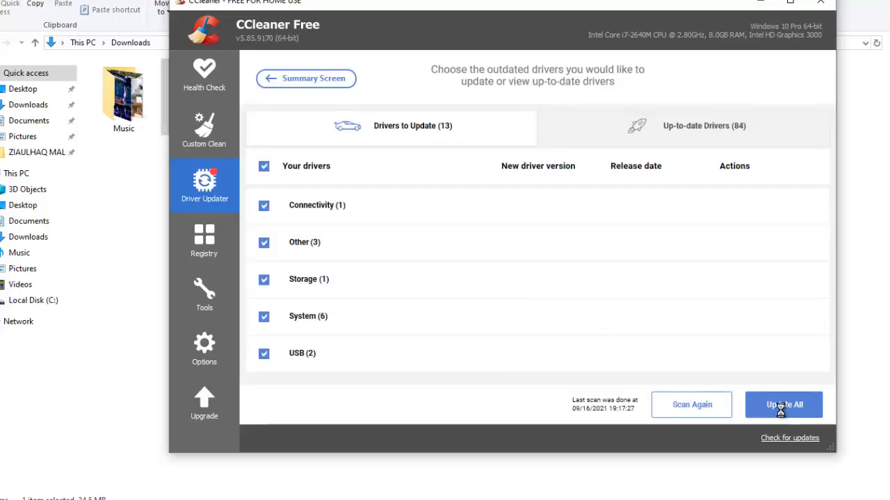
{"action": "left_click", "coordinate": [781, 406]}
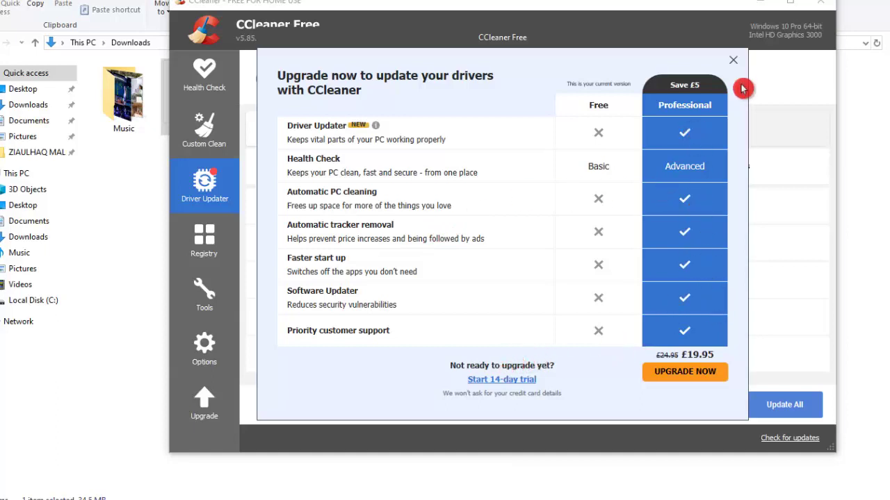
{"action": "left_click", "coordinate": [734, 64]}
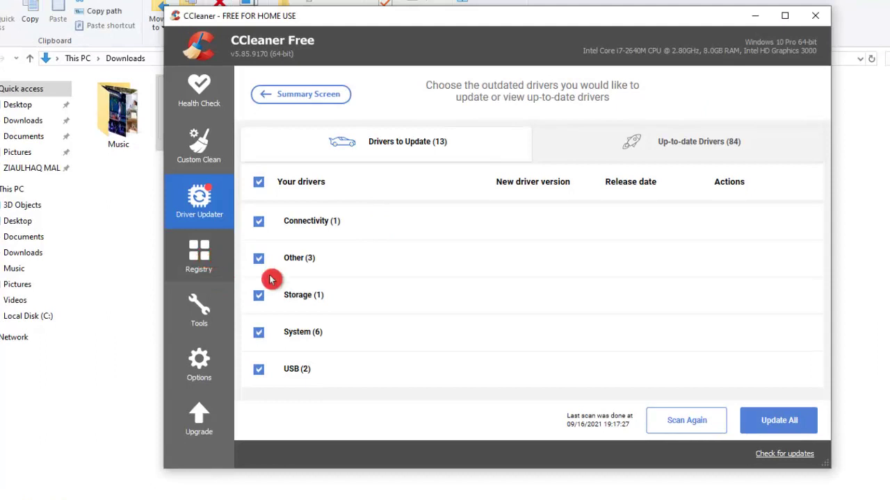
Step: Scan the registry for issues with all categories selected and fix all selected issues without backing up the registry
{"action": "left_click", "coordinate": [203, 256]}
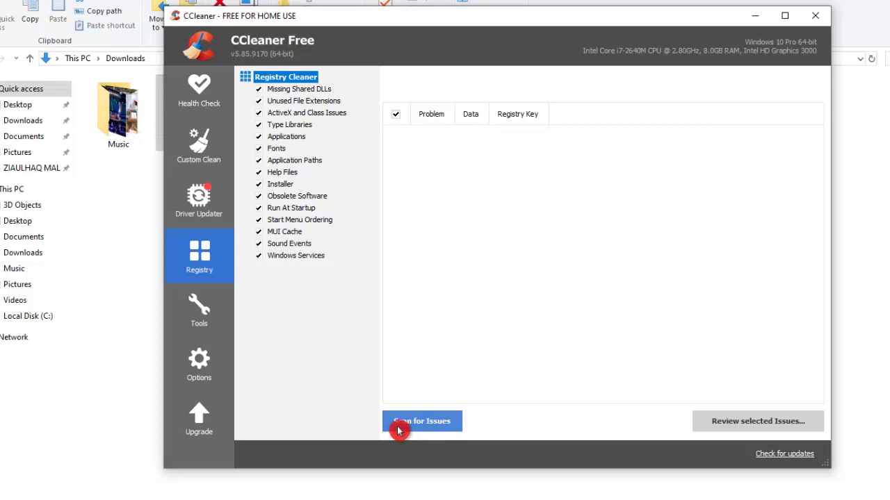
{"action": "left_click", "coordinate": [438, 429]}
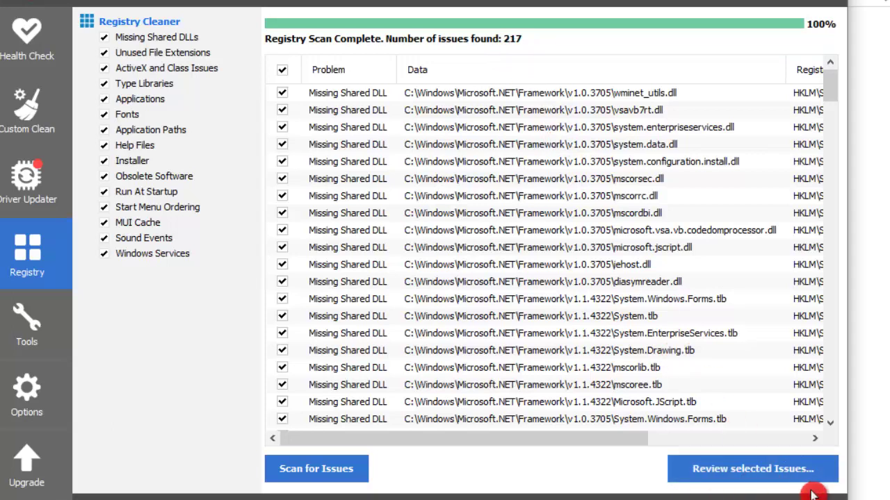
{"action": "left_click", "coordinate": [776, 477]}
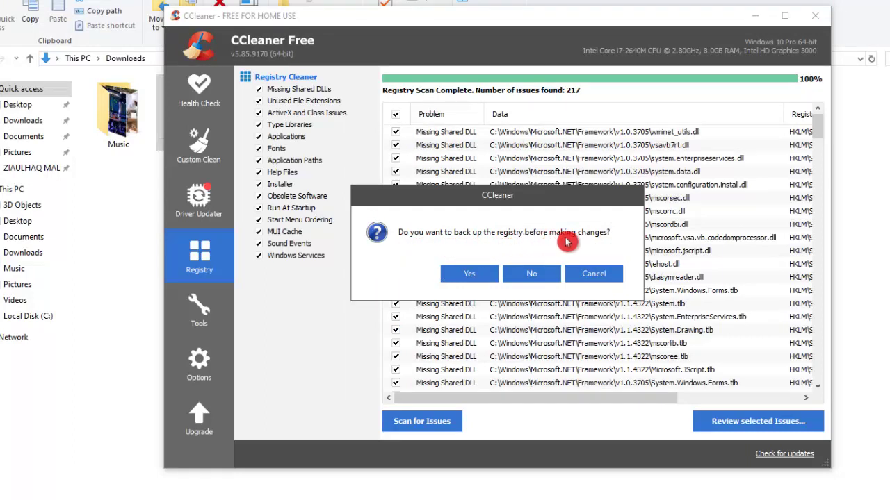
{"action": "left_click", "coordinate": [533, 278]}
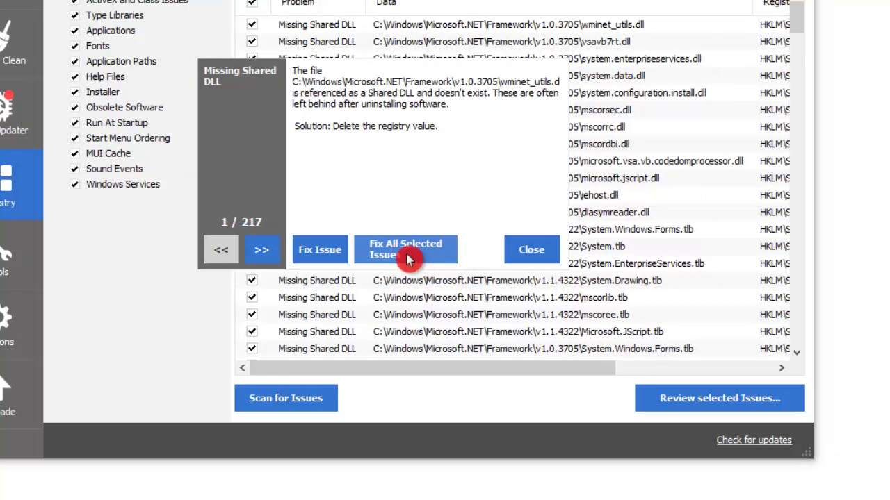
{"action": "left_click", "coordinate": [409, 259]}
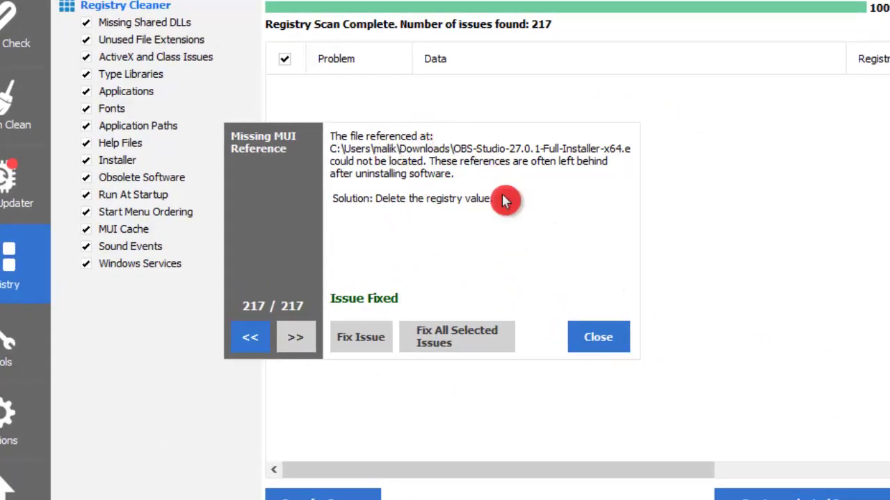
{"action": "left_click", "coordinate": [595, 338]}
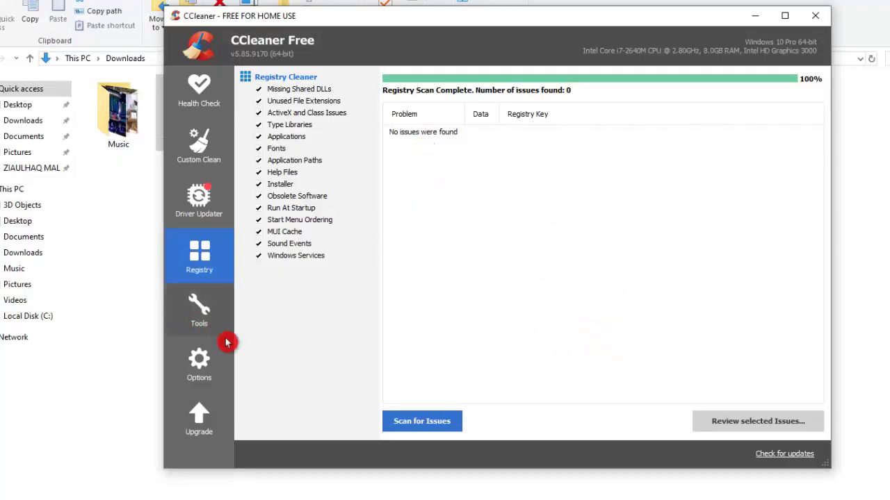
Step: Look through the Tools, Options and Upgrade sections, including the list of removable programs and the Free versus Professional comparison
{"action": "left_click", "coordinate": [199, 310]}
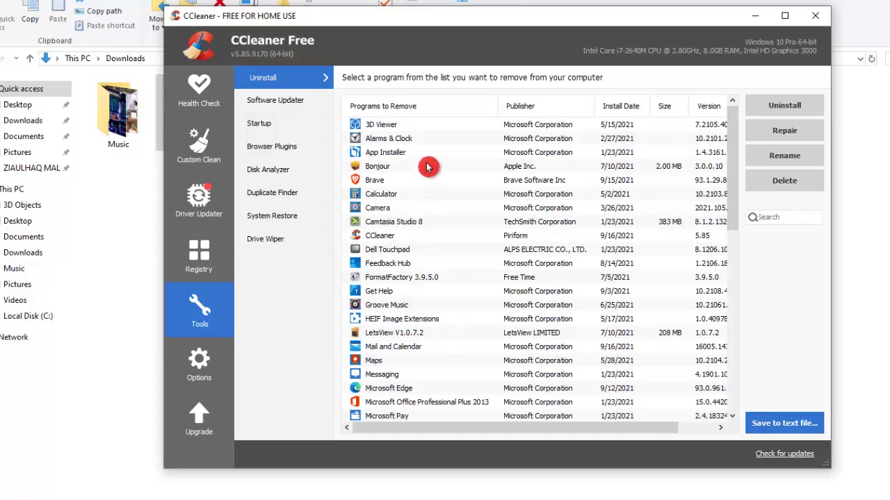
{"action": "mouse_move", "coordinate": [737, 129]}
{"action": "left_mouse_down"}
{"action": "mouse_move", "coordinate": [721, 200]}
{"action": "mouse_move", "coordinate": [715, 357]}
{"action": "mouse_move", "coordinate": [709, 315]}
{"action": "left_mouse_up"}
{"action": "left_click", "coordinate": [178, 347]}
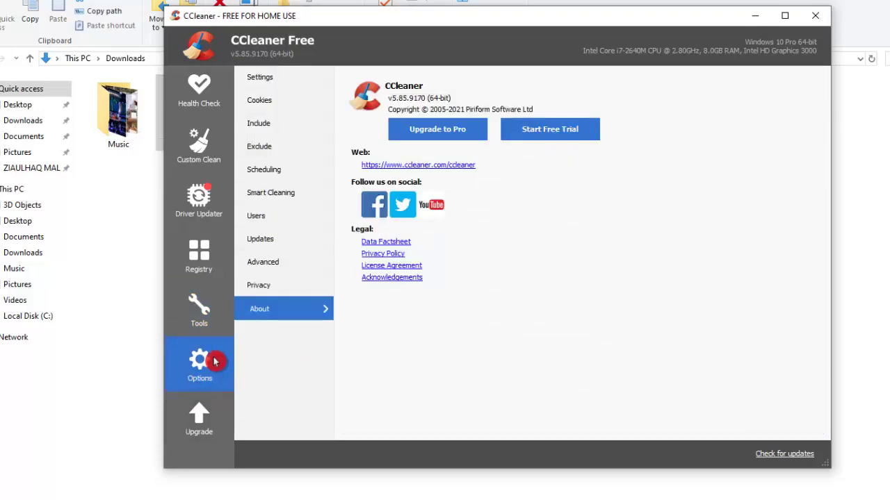
{"action": "left_click", "coordinate": [261, 291]}
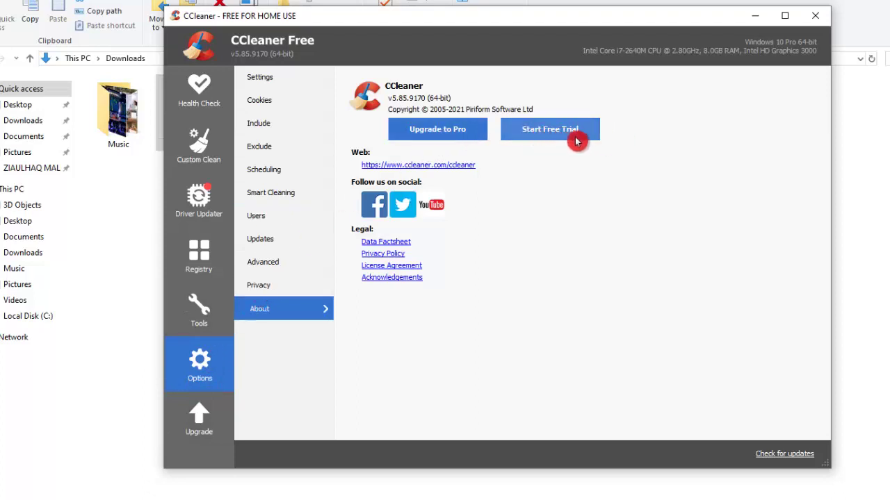
{"action": "left_click", "coordinate": [206, 425]}
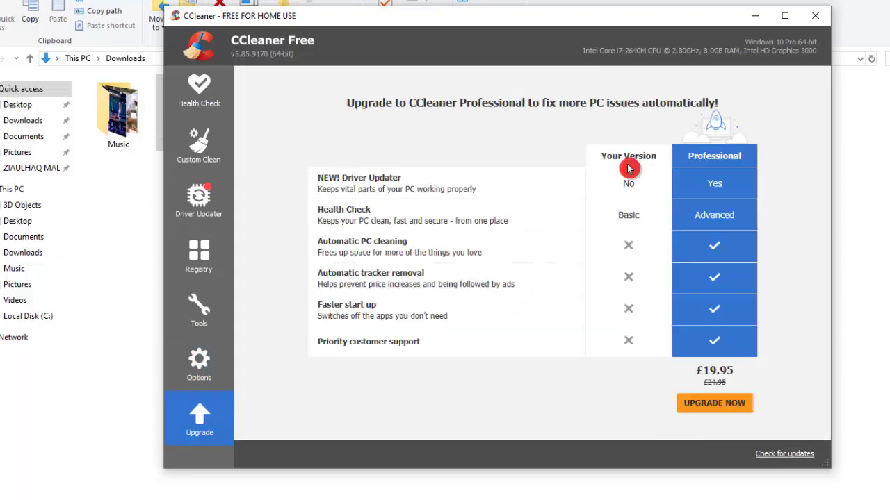